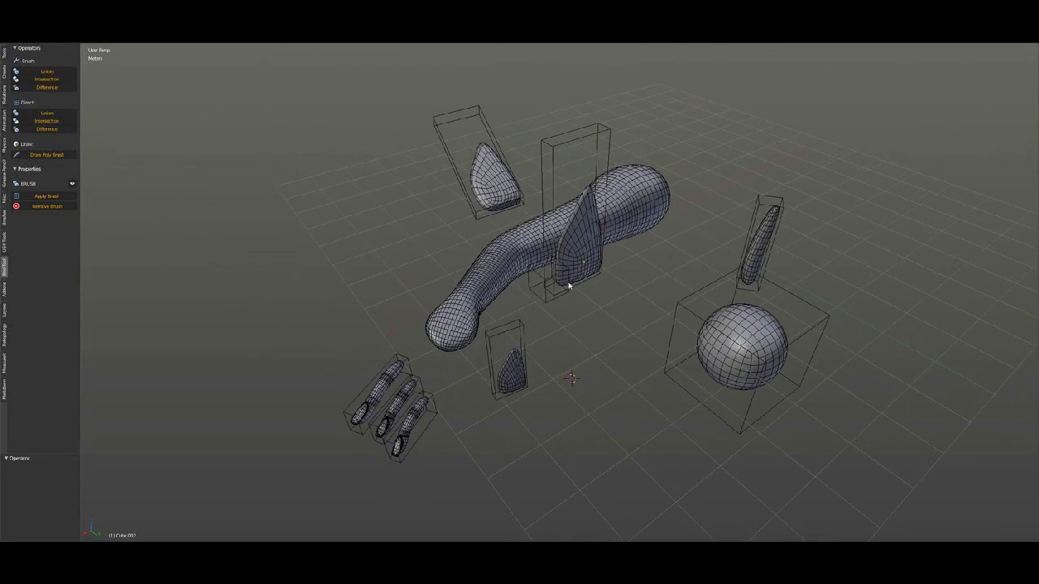
Place the tall fin brush upright on the tube's back.
{"action": "middle_click_drag", "start_coordinate": [576, 390], "coordinate": [628, 420]}
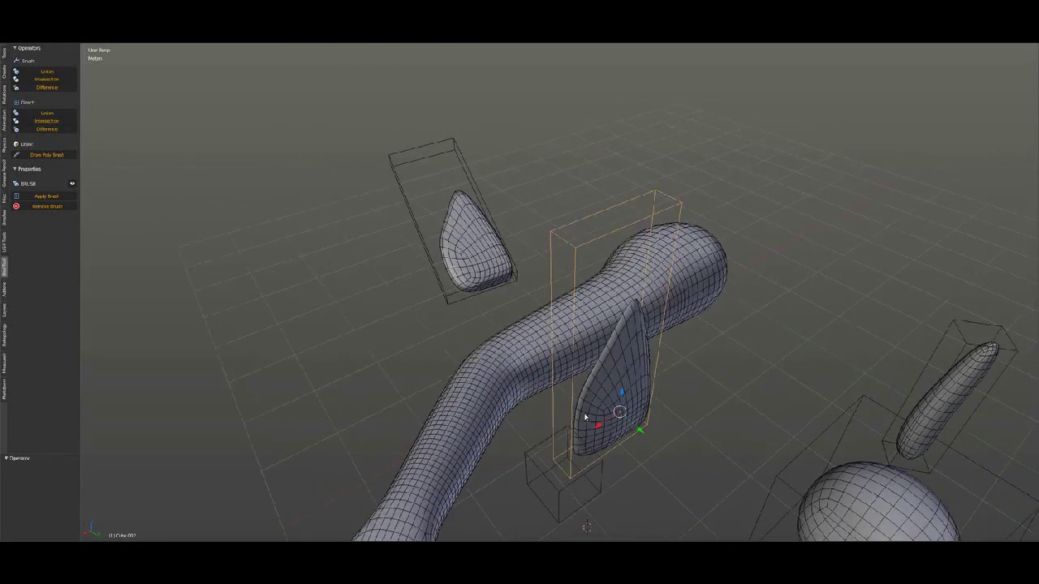
{"action": "mouse_move", "coordinate": [627, 429]}
{"action": "left_mouse_down"}
{"action": "mouse_move", "coordinate": [557, 359]}
{"action": "mouse_move", "coordinate": [518, 347]}
{"action": "mouse_move", "coordinate": [531, 342]}
{"action": "left_mouse_up"}
{"action": "scroll", "coordinate": [524, 348], "scroll_direction": "up", "scroll_amount": 4}
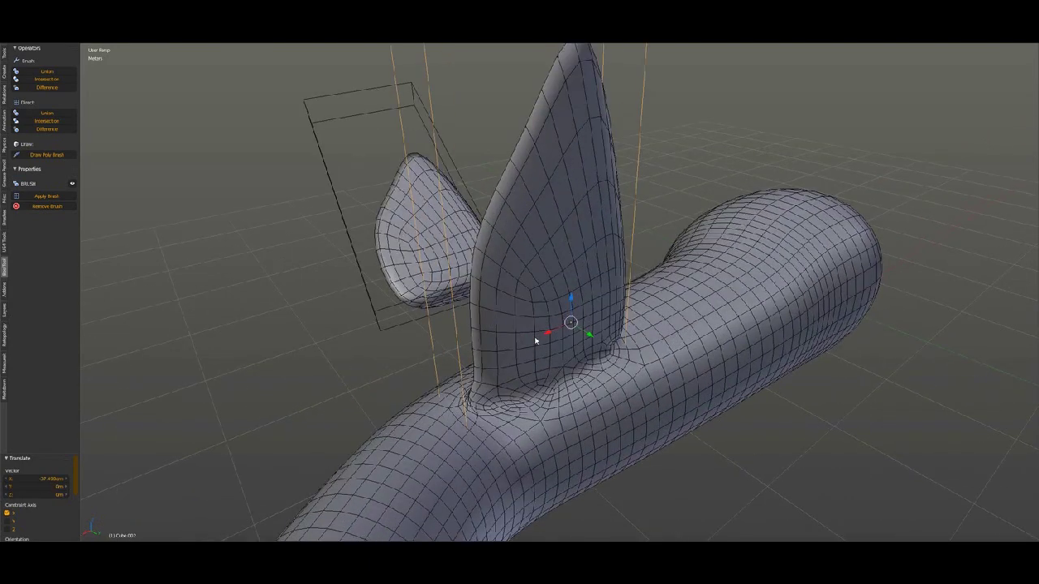
Slide the fin slightly along Y and check its placement from the side.
{"action": "mouse_move", "coordinate": [558, 319]}
{"action": "middle_mouse_down"}
{"action": "mouse_move", "coordinate": [633, 322]}
{"action": "mouse_move", "coordinate": [602, 331]}
{"action": "middle_mouse_up"}
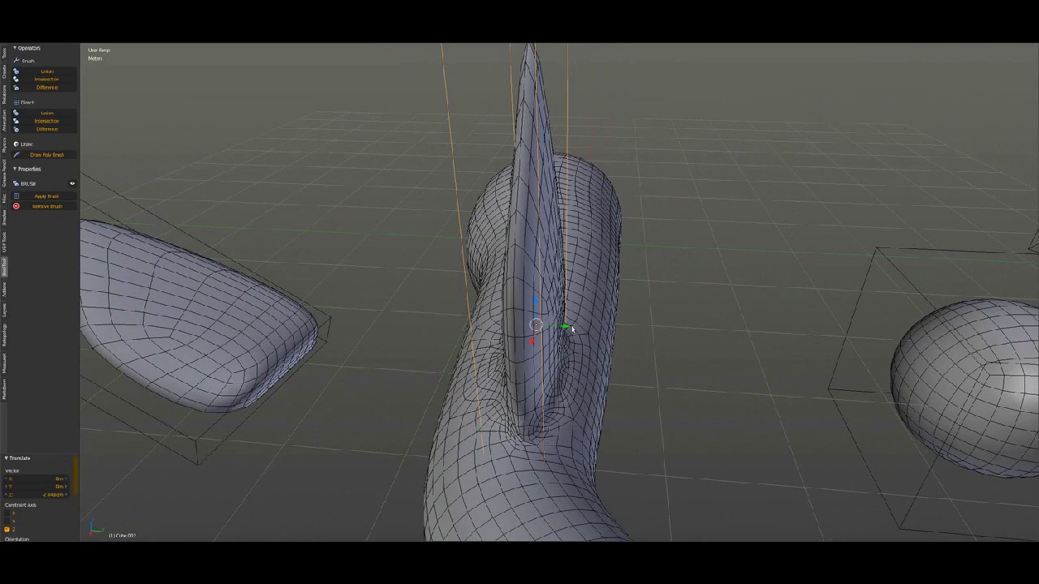
{"action": "left_click_drag", "start_coordinate": [572, 329], "coordinate": [520, 357]}
{"action": "scroll", "coordinate": [521, 357], "scroll_direction": "down", "scroll_amount": 4}
{"action": "mouse_move", "coordinate": [520, 358]}
{"action": "middle_mouse_down"}
{"action": "mouse_move", "coordinate": [563, 348]}
{"action": "mouse_move", "coordinate": [545, 348]}
{"action": "mouse_move", "coordinate": [555, 330]}
{"action": "mouse_move", "coordinate": [531, 403]}
{"action": "mouse_move", "coordinate": [403, 416]}
{"action": "middle_mouse_up"}
Push the flat fin brush into the side of the tube.
{"action": "left_click_drag", "start_coordinate": [394, 412], "coordinate": [540, 360]}
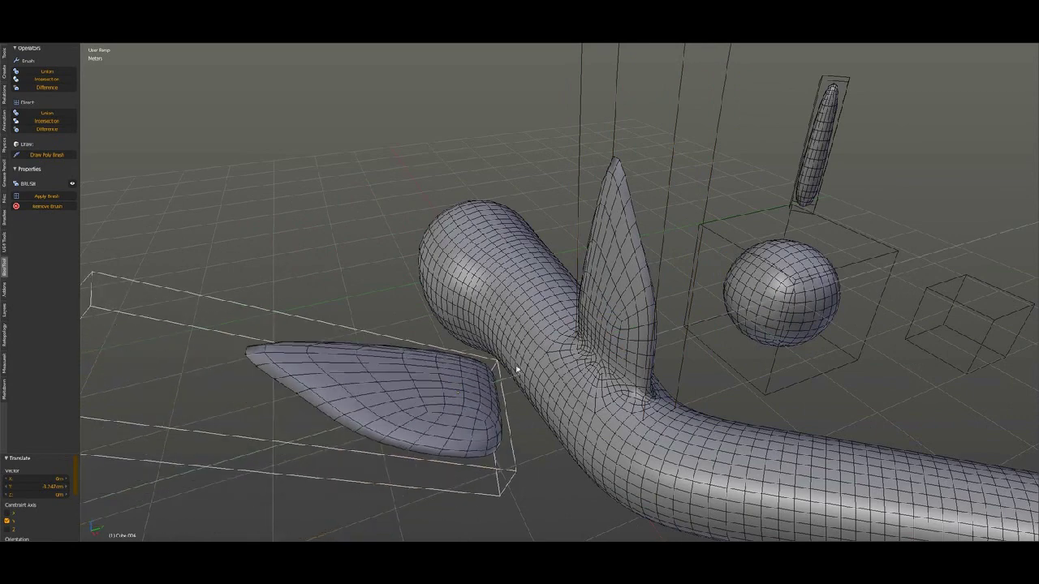
{"action": "mouse_move", "coordinate": [540, 360]}
{"action": "middle_mouse_down"}
{"action": "mouse_move", "coordinate": [646, 322]}
{"action": "mouse_move", "coordinate": [654, 341]}
{"action": "mouse_move", "coordinate": [765, 368]}
{"action": "mouse_move", "coordinate": [731, 319]}
{"action": "middle_mouse_up"}
{"action": "scroll", "coordinate": [765, 367], "scroll_direction": "down", "scroll_amount": 5}
Select the thin horn brush above the sphere and bring it onto the tube.
{"action": "scroll", "coordinate": [731, 319], "scroll_direction": "up", "scroll_amount": 5}
{"action": "right_click", "coordinate": [730, 319]}
{"action": "middle_click_drag", "start_coordinate": [728, 389], "coordinate": [732, 411]}
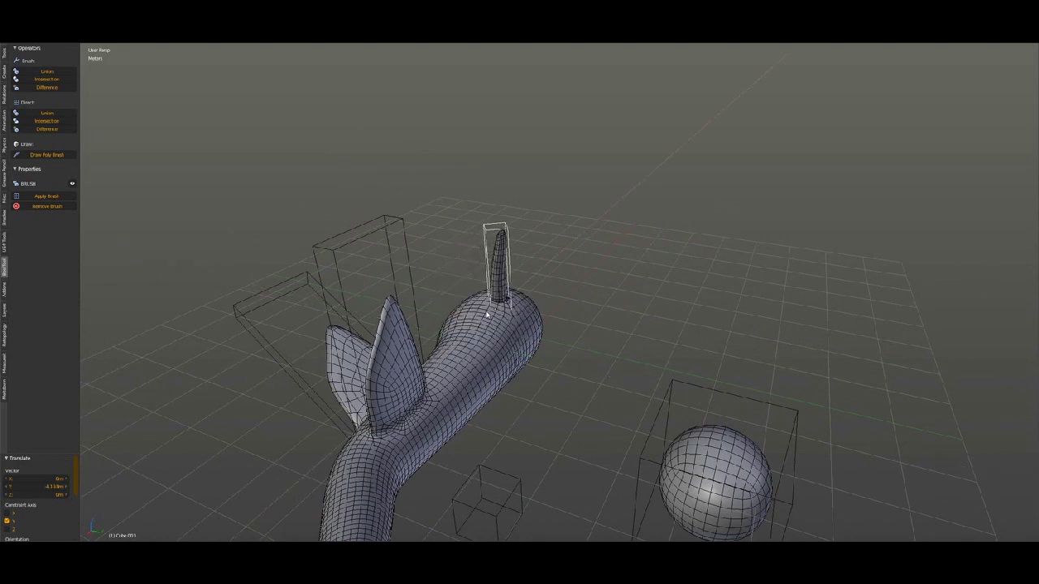
Raise the horn brush along its own axis.
{"action": "scroll", "coordinate": [484, 317], "scroll_direction": "up", "scroll_amount": 4}
{"action": "mouse_move", "coordinate": [487, 314]}
{"action": "middle_mouse_down"}
{"action": "mouse_move", "coordinate": [487, 325]}
{"action": "mouse_move", "coordinate": [508, 308]}
{"action": "middle_mouse_up"}
{"action": "mouse_move", "coordinate": [497, 288]}
{"action": "left_mouse_down"}
{"action": "mouse_move", "coordinate": [491, 280]}
{"action": "mouse_move", "coordinate": [502, 280]}
{"action": "left_mouse_up"}
{"action": "scroll", "coordinate": [521, 279], "scroll_direction": "down", "scroll_amount": 3}
{"action": "mouse_move", "coordinate": [520, 278]}
{"action": "middle_mouse_down"}
{"action": "mouse_move", "coordinate": [624, 279]}
{"action": "mouse_move", "coordinate": [184, 220]}
{"action": "middle_mouse_up"}
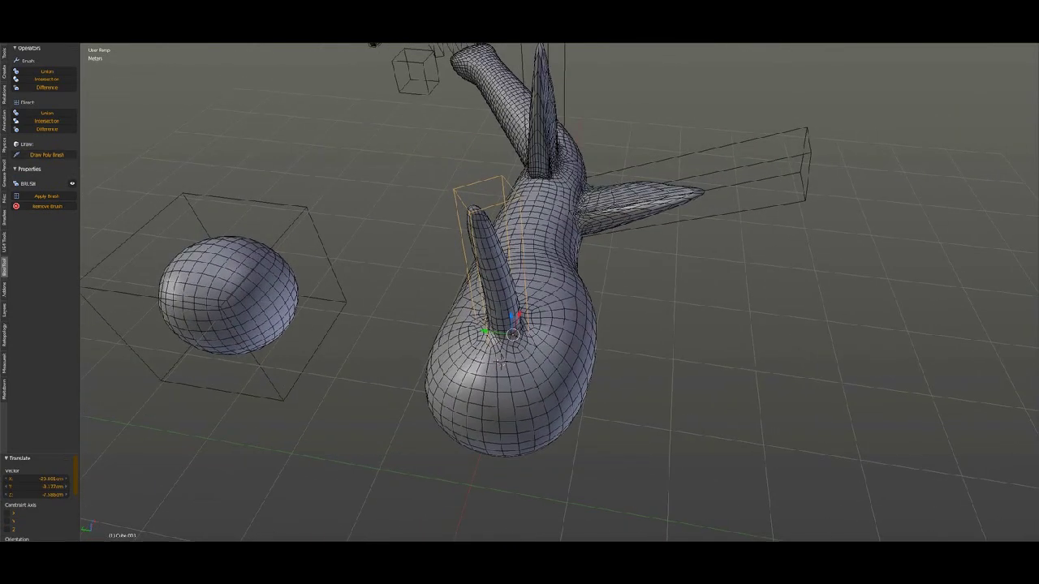
Tilt the horn and shift it along Y so it rises from the tube's rounded end.
{"action": "mouse_move", "coordinate": [519, 309]}
{"action": "middle_mouse_down"}
{"action": "mouse_move", "coordinate": [626, 304]}
{"action": "mouse_move", "coordinate": [739, 317]}
{"action": "mouse_move", "coordinate": [722, 322]}
{"action": "middle_mouse_up"}
{"action": "scroll", "coordinate": [669, 313], "scroll_direction": "up", "scroll_amount": 3}
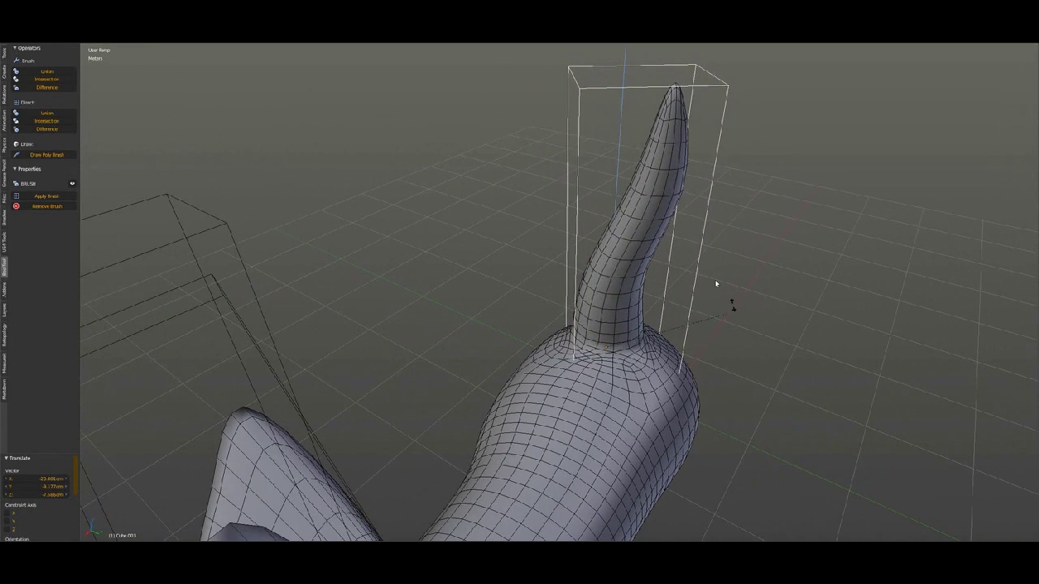
{"action": "left_click", "coordinate": [652, 260]}
{"action": "middle_click_drag", "start_coordinate": [651, 260], "coordinate": [669, 280]}
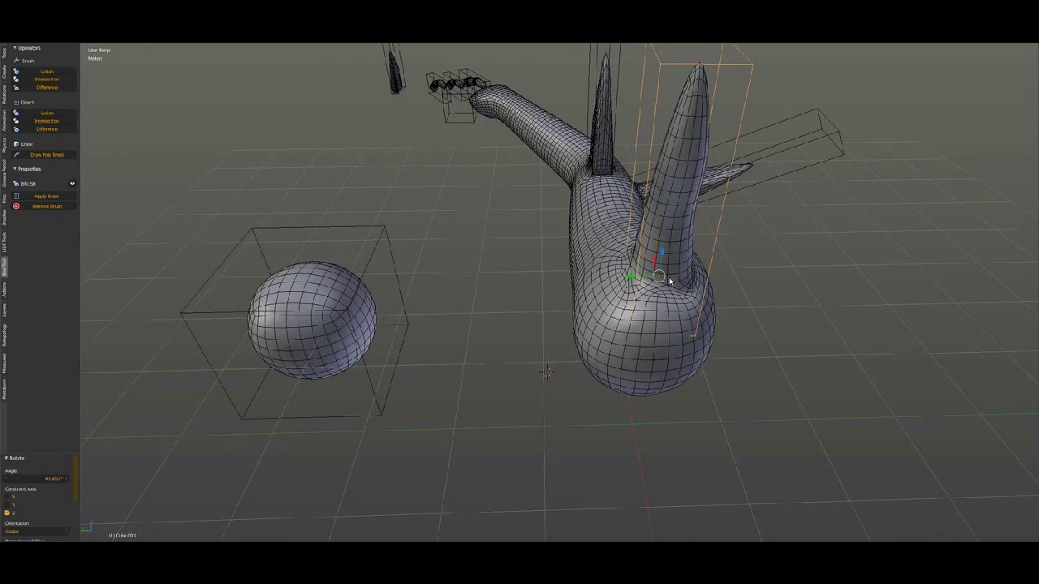
{"action": "left_click_drag", "start_coordinate": [630, 280], "coordinate": [631, 279]}
{"action": "mouse_move", "coordinate": [631, 279]}
{"action": "middle_mouse_down"}
{"action": "mouse_move", "coordinate": [548, 258]}
{"action": "mouse_move", "coordinate": [676, 250]}
{"action": "mouse_move", "coordinate": [580, 306]}
{"action": "mouse_move", "coordinate": [614, 325]}
{"action": "middle_mouse_up"}
{"action": "scroll", "coordinate": [676, 251], "scroll_direction": "down", "scroll_amount": 3}
{"action": "scroll", "coordinate": [543, 418], "scroll_direction": "up", "scroll_amount": 3}
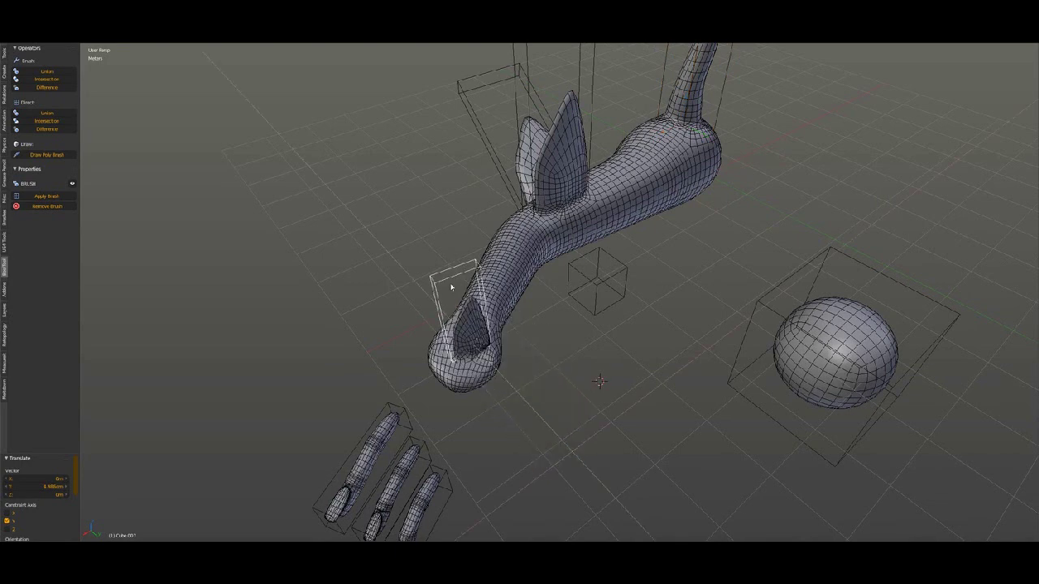
Move the small fin across the rounded end in the horizontal plane and turn it edge-on.
{"action": "middle_click_drag", "start_coordinate": [459, 284], "coordinate": [454, 300]}
{"action": "key", "text": "g"}
{"action": "key", "text": "shift+z"}
{"action": "key", "text": "r"}
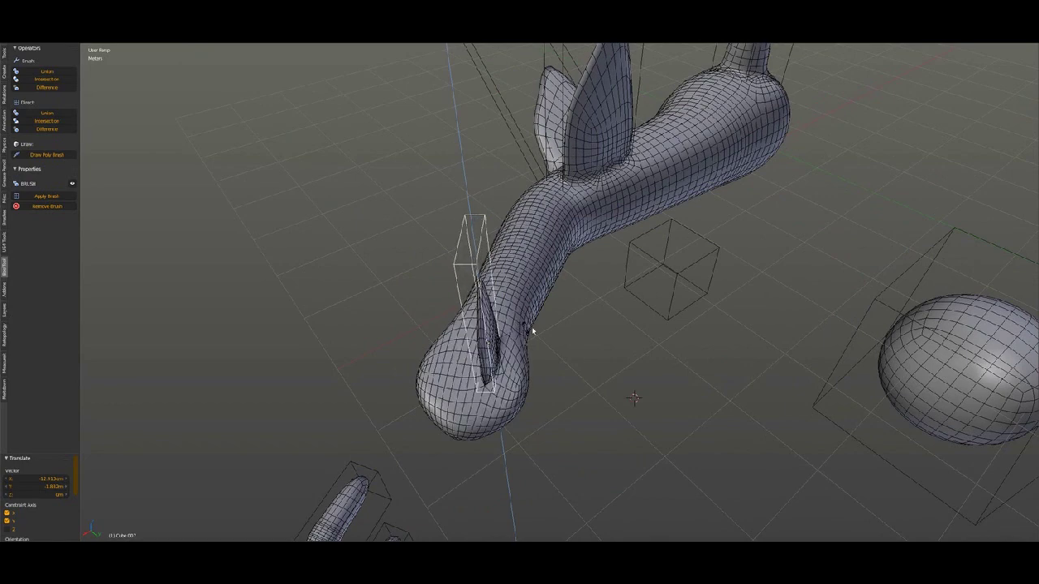
{"action": "left_click", "coordinate": [520, 345]}
{"action": "mouse_move", "coordinate": [519, 345]}
{"action": "middle_mouse_down"}
{"action": "mouse_move", "coordinate": [636, 345]}
{"action": "mouse_move", "coordinate": [546, 369]}
{"action": "middle_mouse_up"}
{"action": "scroll", "coordinate": [528, 351], "scroll_direction": "up", "scroll_amount": 3}
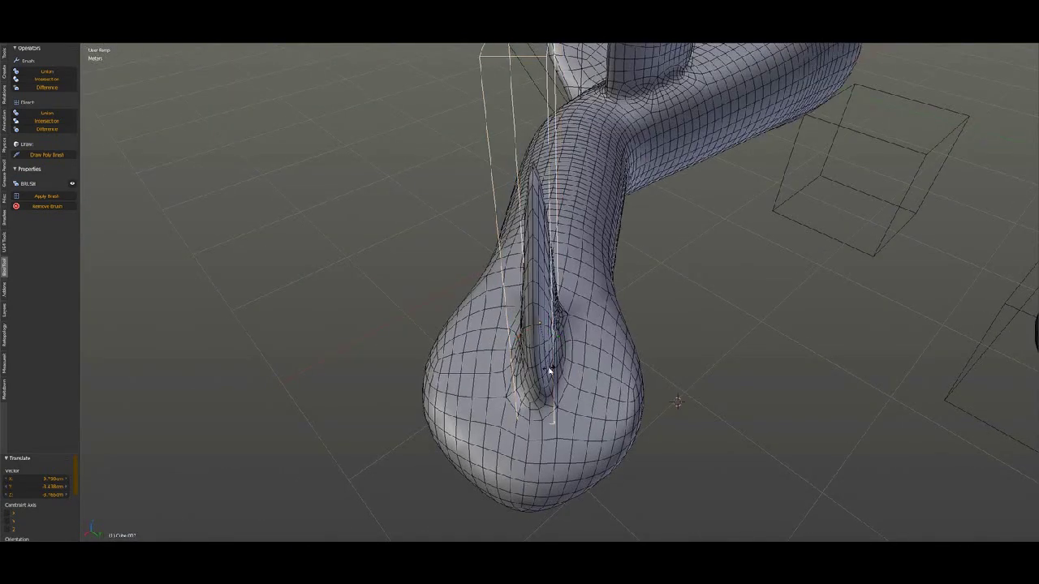
Rotate the small fin to an upright angle, then deselect and reselect it.
{"action": "key", "text": "r"}
{"action": "left_click", "coordinate": [542, 370]}
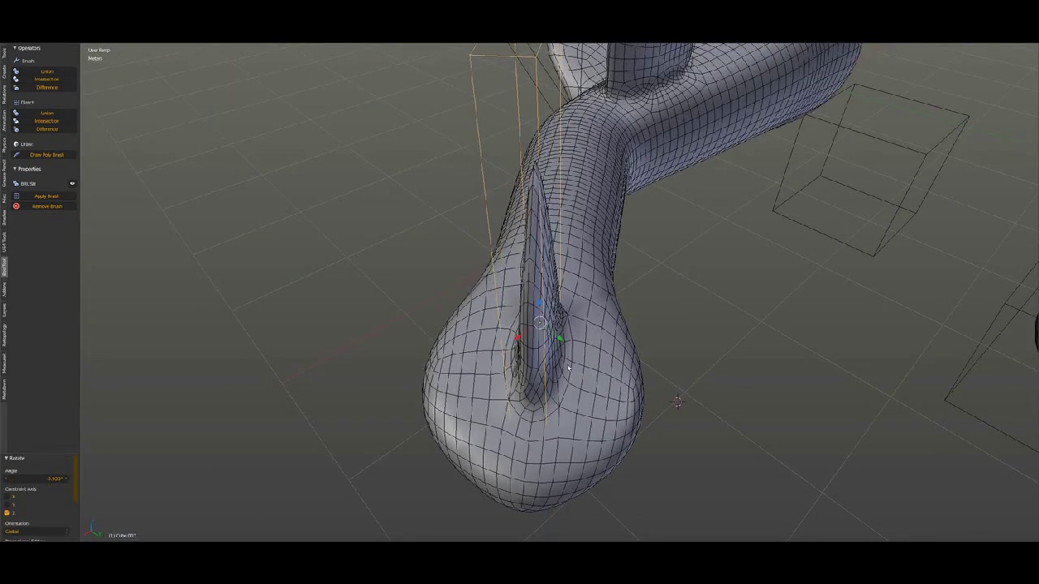
{"action": "middle_click_drag", "start_coordinate": [542, 369], "coordinate": [568, 332]}
{"action": "key", "text": "a"}
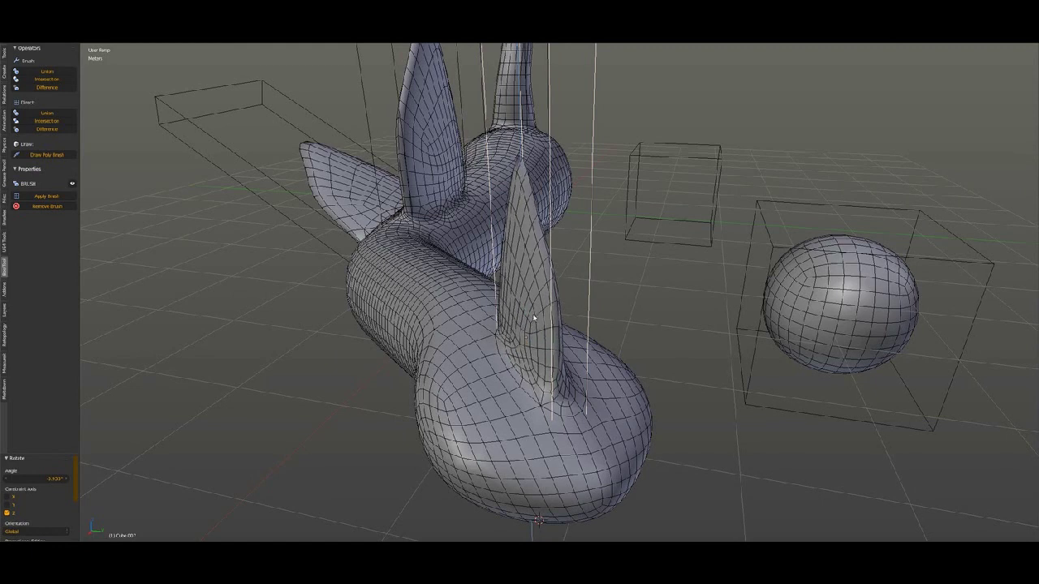
{"action": "right_click", "coordinate": [534, 329]}
{"action": "mouse_move", "coordinate": [534, 329]}
{"action": "middle_mouse_down"}
{"action": "mouse_move", "coordinate": [452, 355]}
{"action": "mouse_move", "coordinate": [469, 353]}
{"action": "middle_mouse_up"}
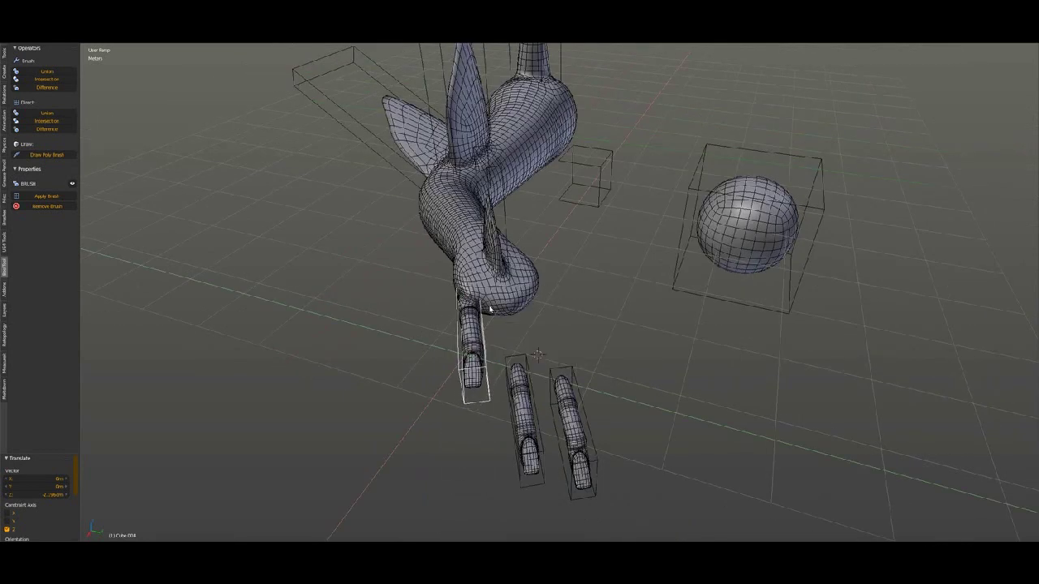
Rotate the first finger brush and move it up along Z against the body.
{"action": "scroll", "coordinate": [484, 319], "scroll_direction": "up", "scroll_amount": 3}
{"action": "key", "text": "r"}
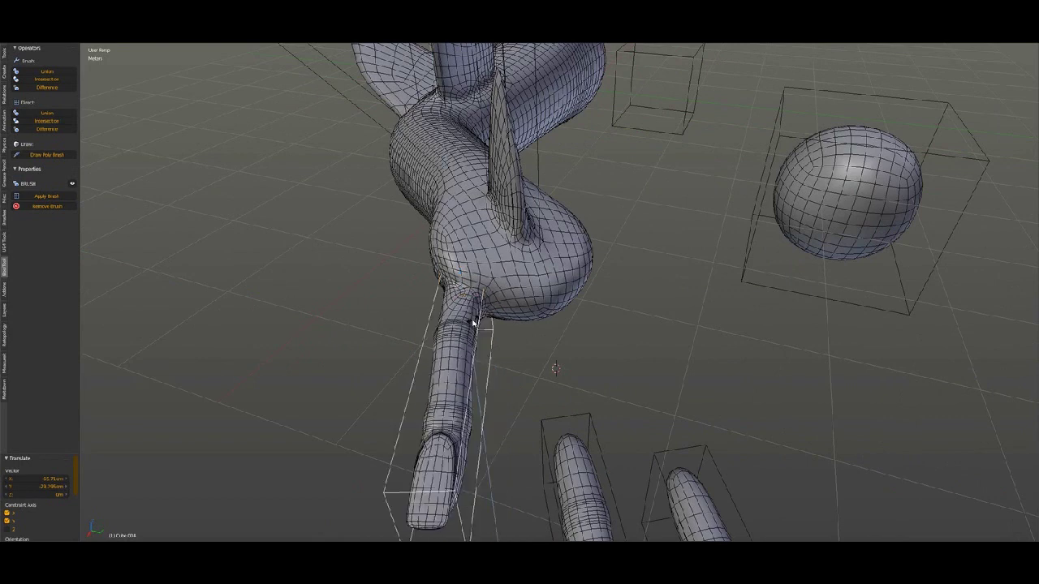
{"action": "left_click", "coordinate": [475, 330]}
{"action": "key", "text": "g"}
{"action": "left_click", "coordinate": [467, 305]}
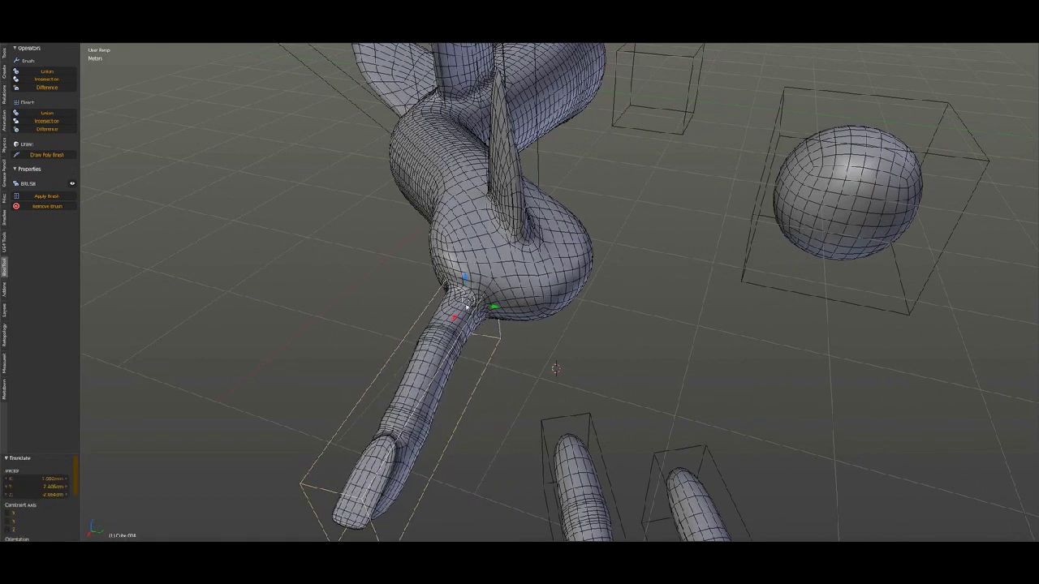
{"action": "left_click_drag", "start_coordinate": [468, 285], "coordinate": [459, 276]}
{"action": "mouse_move", "coordinate": [460, 276]}
{"action": "middle_mouse_down"}
{"action": "mouse_move", "coordinate": [506, 241]}
{"action": "mouse_move", "coordinate": [554, 241]}
{"action": "mouse_move", "coordinate": [542, 219]}
{"action": "mouse_move", "coordinate": [454, 230]}
{"action": "mouse_move", "coordinate": [443, 259]}
{"action": "mouse_move", "coordinate": [478, 389]}
{"action": "middle_mouse_up"}
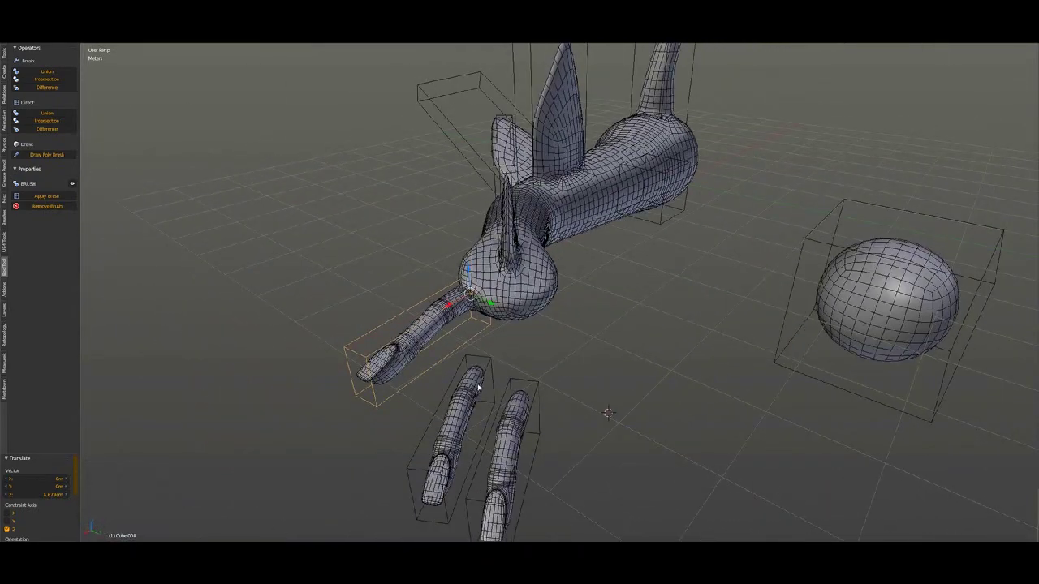
Move the second finger up against the body and set its height along Z.
{"action": "left_click_drag", "start_coordinate": [500, 311], "coordinate": [510, 291]}
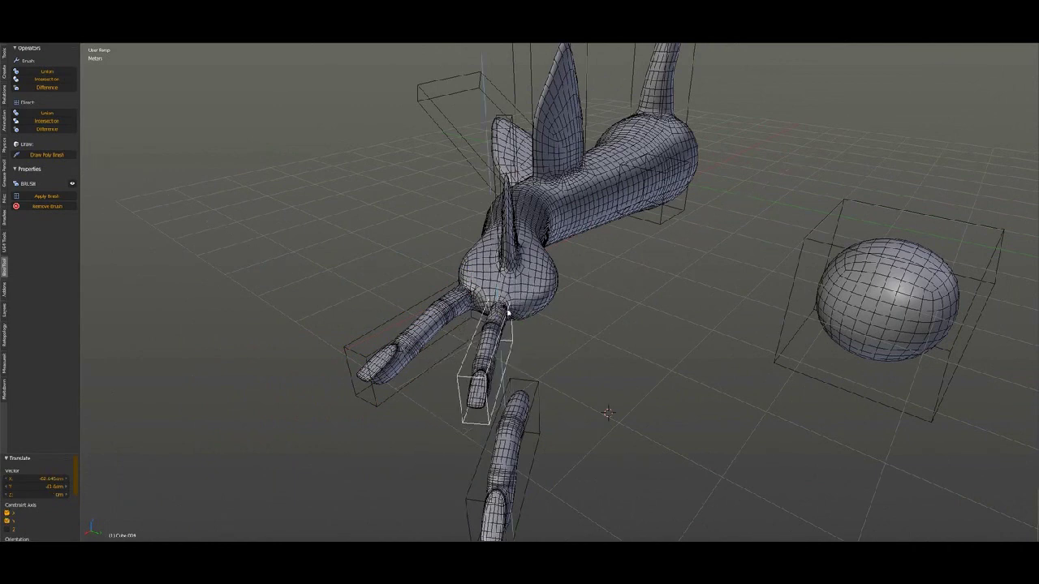
{"action": "key", "text": "KP_Decimal"}
{"action": "middle_click_drag", "start_coordinate": [510, 347], "coordinate": [515, 347]}
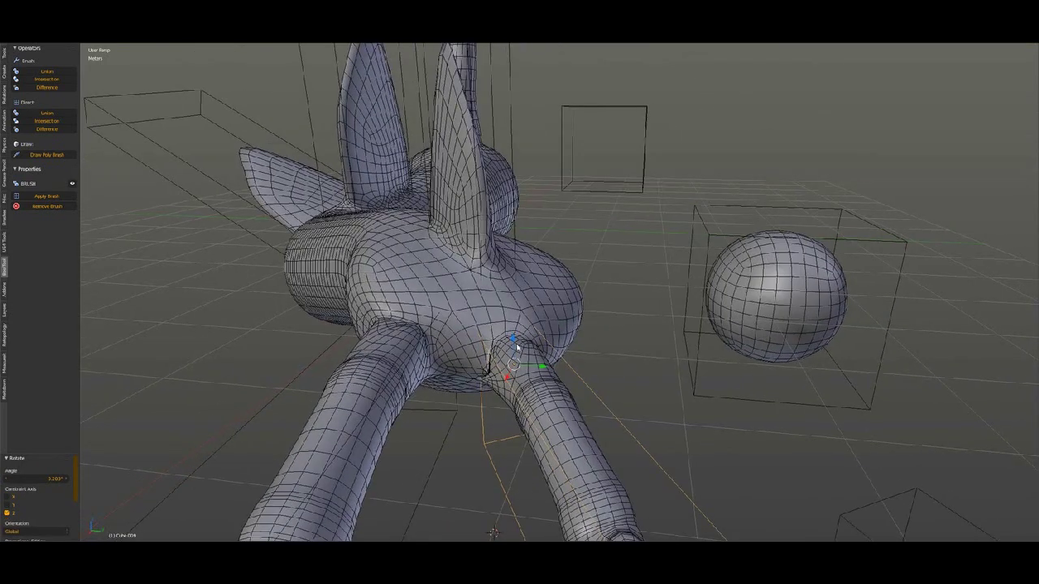
{"action": "key", "text": "g"}
{"action": "key", "text": "z"}
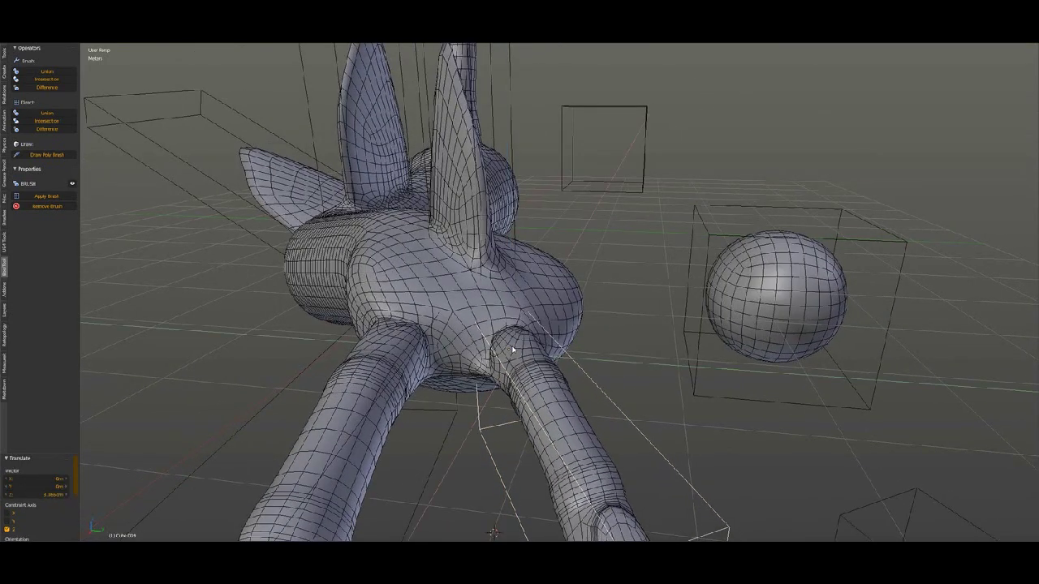
{"action": "left_click", "coordinate": [512, 347]}
{"action": "key", "text": "g"}
{"action": "key", "text": "z"}
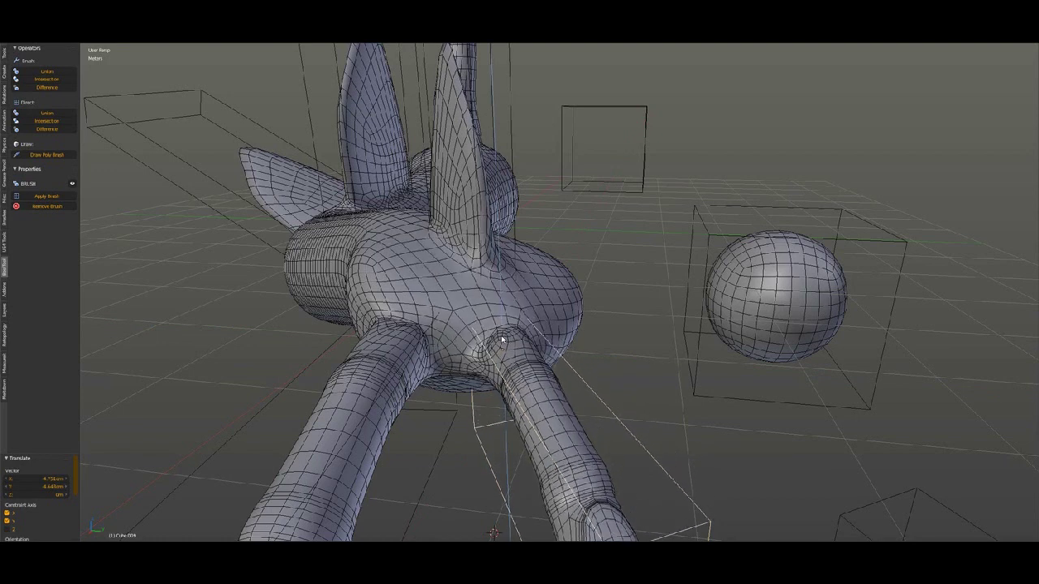
Move the loose third finger to the hand within the horizontal plane.
{"action": "mouse_move", "coordinate": [518, 354]}
{"action": "middle_mouse_down"}
{"action": "mouse_move", "coordinate": [590, 426]}
{"action": "mouse_move", "coordinate": [521, 348]}
{"action": "middle_mouse_up"}
{"action": "key", "text": "g"}
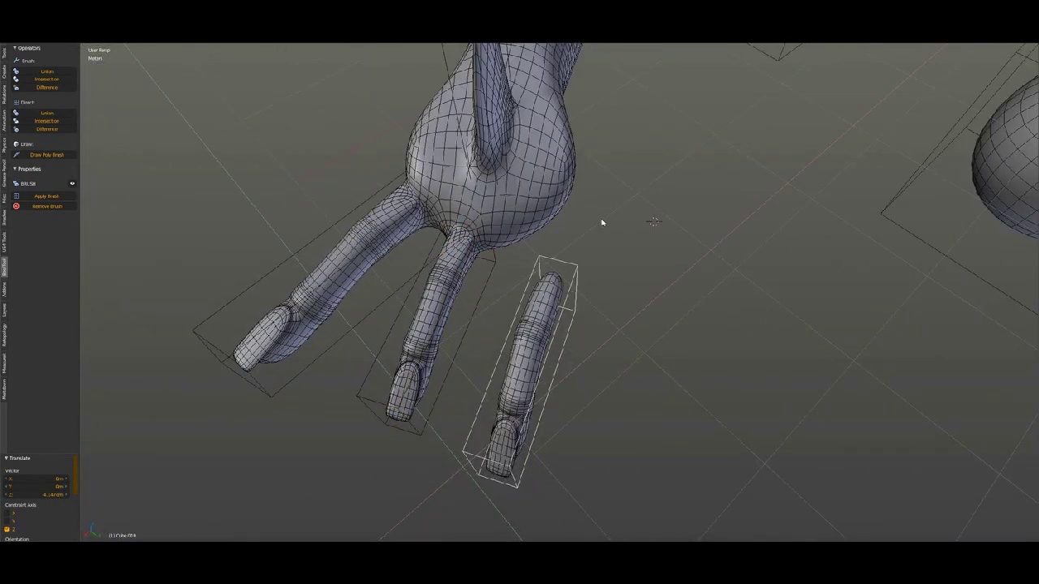
{"action": "key", "text": "shift+z"}
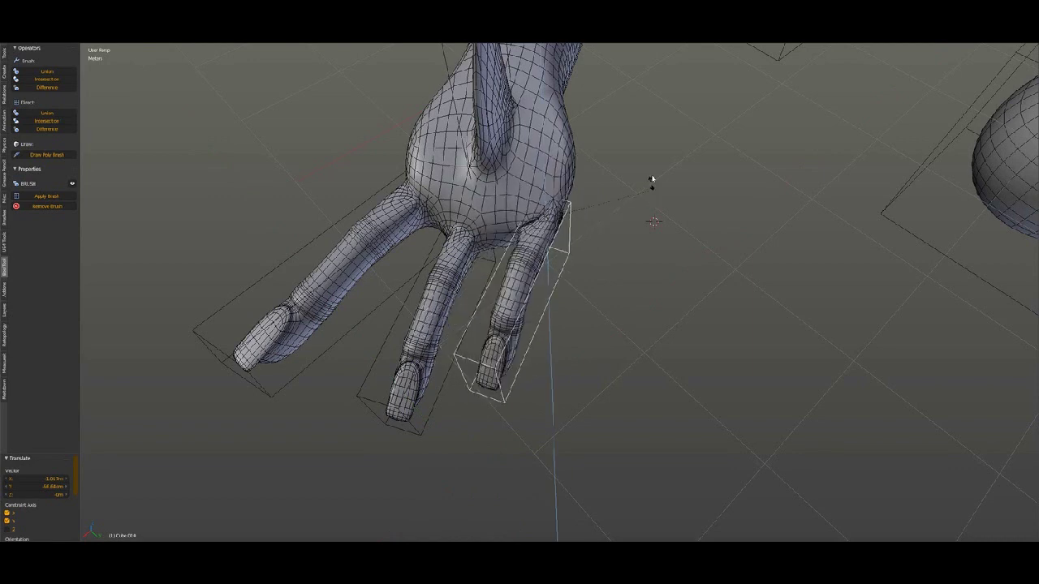
{"action": "key", "text": "g"}
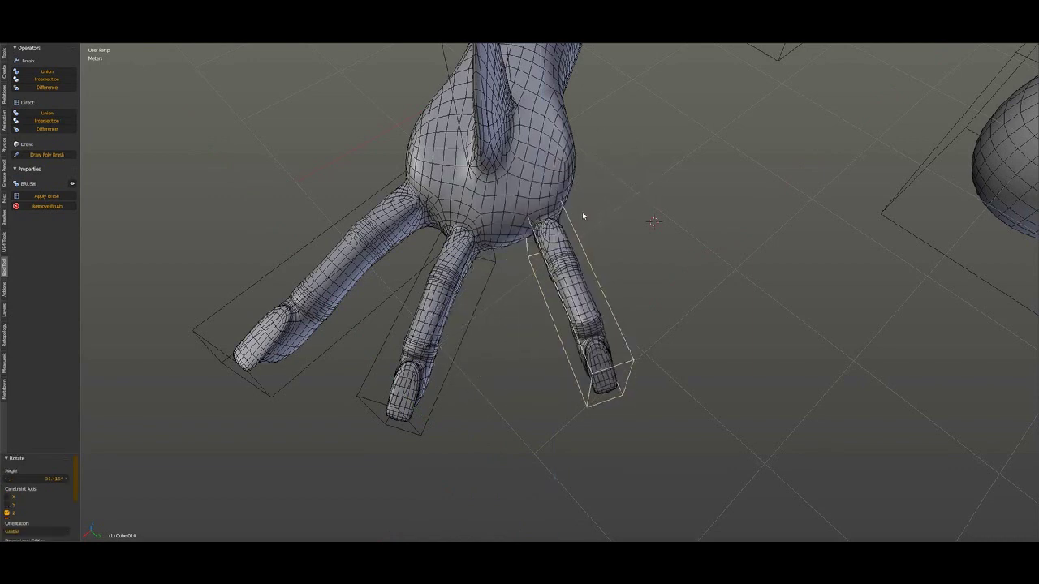
{"action": "left_click", "coordinate": [571, 220]}
{"action": "mouse_move", "coordinate": [571, 220]}
{"action": "middle_mouse_down"}
{"action": "mouse_move", "coordinate": [493, 251]}
{"action": "mouse_move", "coordinate": [514, 273]}
{"action": "middle_mouse_up"}
Adjust the third finger's height along Z and enter Edit Mode on its tip.
{"action": "key", "text": "g"}
{"action": "key", "text": "z"}
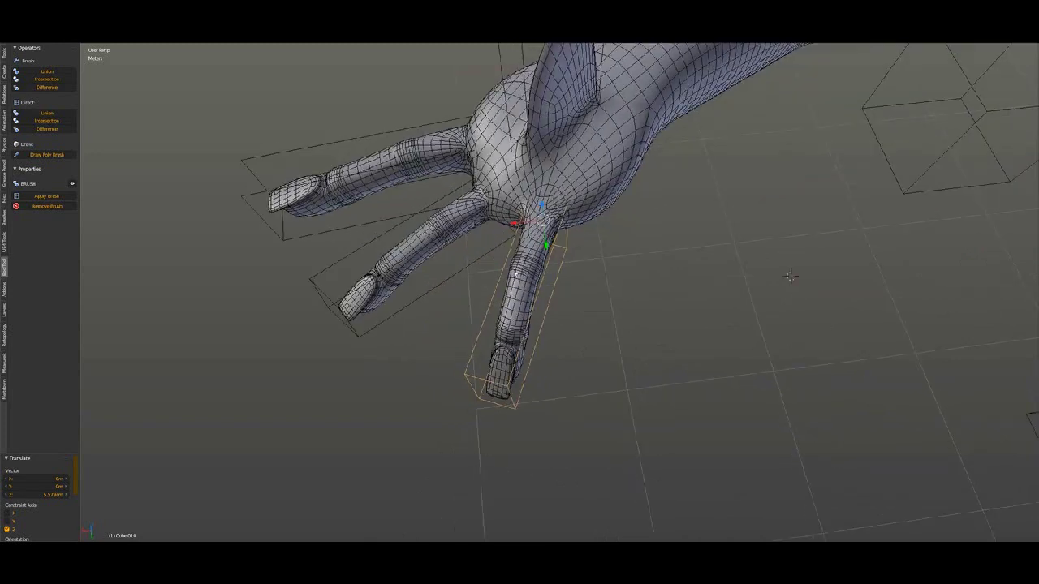
{"action": "key", "text": "Tab"}
{"action": "mouse_move", "coordinate": [587, 324]}
{"action": "middle_mouse_down"}
{"action": "mouse_move", "coordinate": [547, 284]}
{"action": "mouse_move", "coordinate": [461, 267]}
{"action": "middle_mouse_up"}
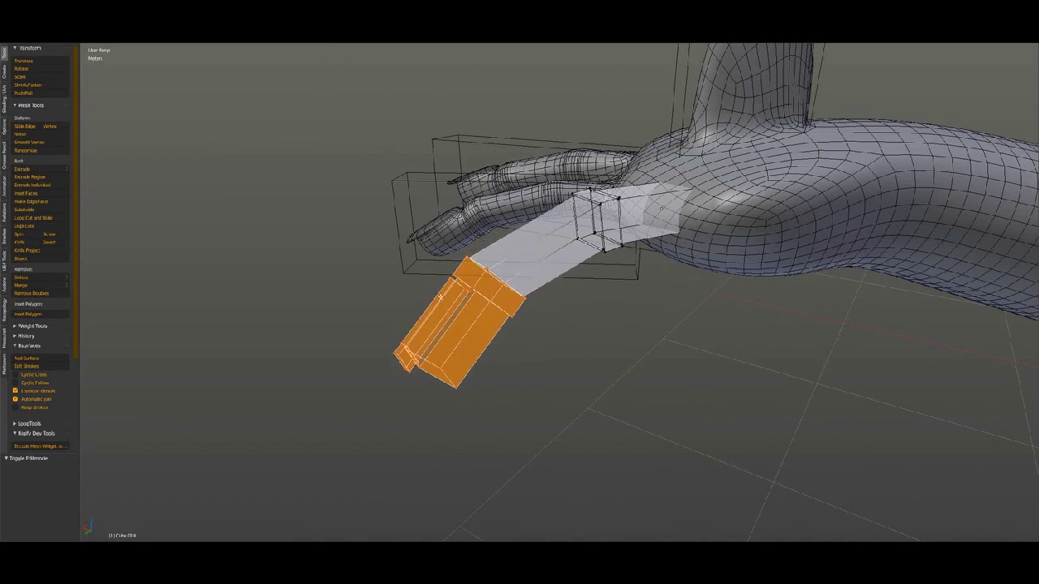
Return the third finger to Object Mode with its clawed tip finished.
{"action": "key", "text": "Tab"}
{"action": "mouse_move", "coordinate": [370, 297]}
{"action": "middle_mouse_down"}
{"action": "mouse_move", "coordinate": [470, 287]}
{"action": "mouse_move", "coordinate": [468, 311]}
{"action": "mouse_move", "coordinate": [435, 325]}
{"action": "mouse_move", "coordinate": [421, 303]}
{"action": "mouse_move", "coordinate": [420, 358]}
{"action": "middle_mouse_up"}
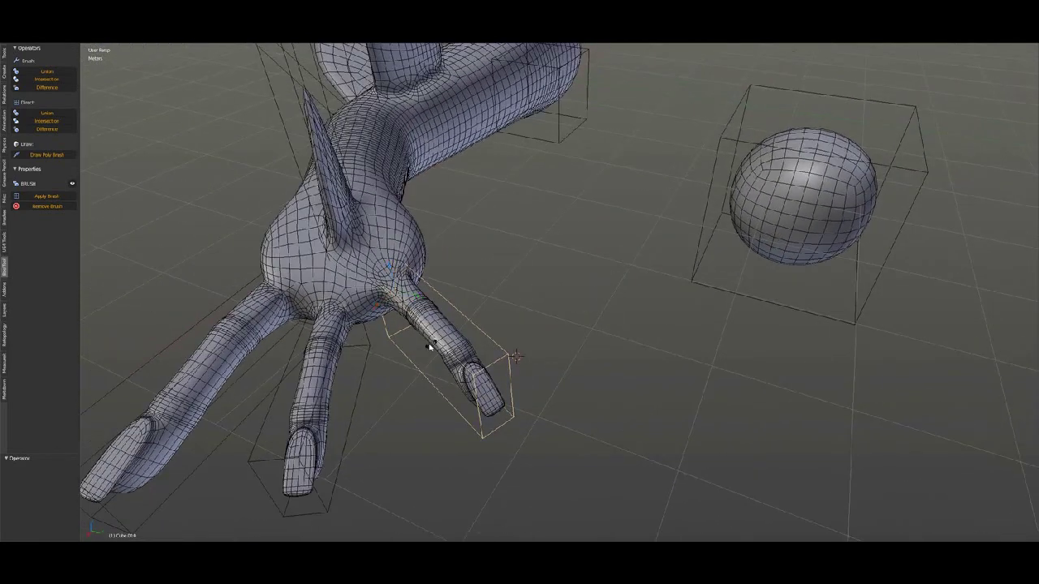
Rotate the third finger about Z and set its height along Z.
{"action": "key", "text": "r"}
{"action": "key", "text": "z"}
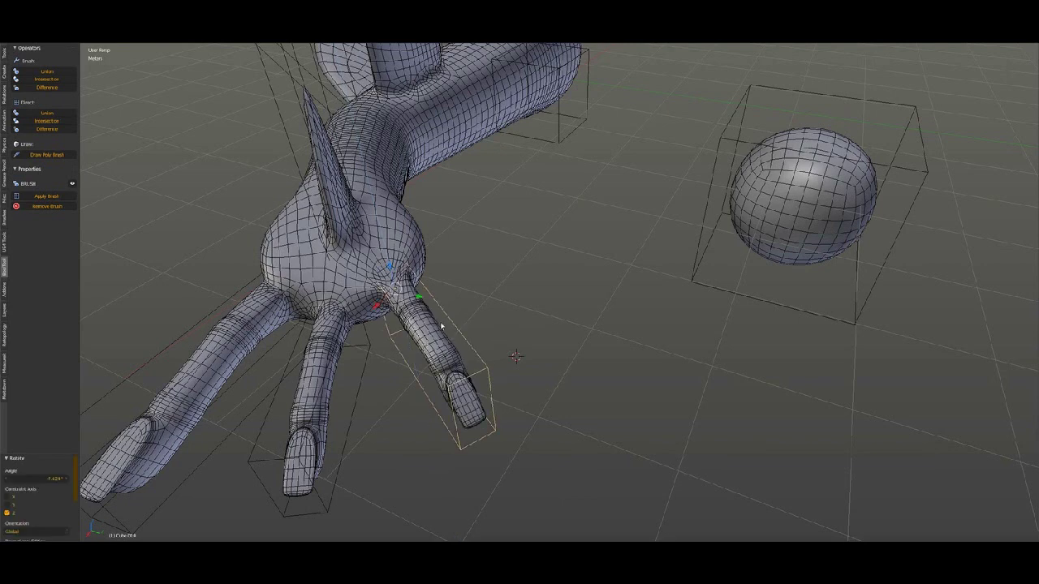
{"action": "middle_click_drag", "start_coordinate": [441, 325], "coordinate": [452, 319]}
{"action": "left_click_drag", "start_coordinate": [374, 280], "coordinate": [377, 290]}
{"action": "key", "text": "g"}
{"action": "key", "text": "z"}
{"action": "left_click", "coordinate": [377, 292]}
{"action": "middle_click_drag", "start_coordinate": [377, 293], "coordinate": [398, 307]}
Push the finger into the hand along Z, cancelling the too-short move and re-placing it.
{"action": "key", "text": "g"}
{"action": "key", "text": "z"}
{"action": "left_click", "coordinate": [414, 301]}
{"action": "key", "text": "Escape"}
{"action": "scroll", "coordinate": [406, 304], "scroll_direction": "up", "scroll_amount": 3}
{"action": "key", "text": "g"}
{"action": "key", "text": "z"}
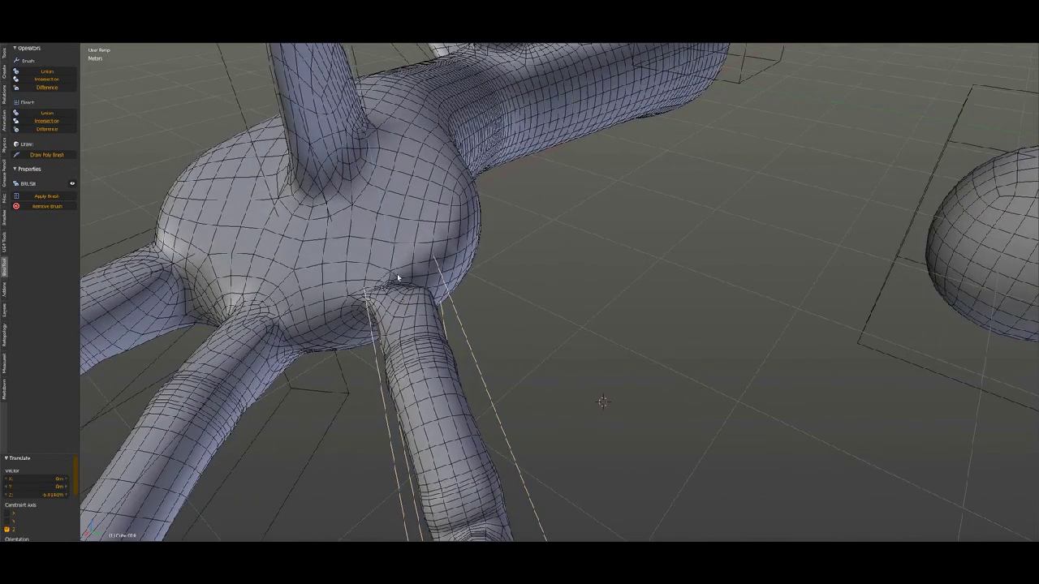
{"action": "left_click", "coordinate": [396, 269]}
{"action": "mouse_move", "coordinate": [397, 269]}
{"action": "middle_mouse_down"}
{"action": "mouse_move", "coordinate": [415, 292]}
{"action": "mouse_move", "coordinate": [409, 273]}
{"action": "middle_mouse_up"}
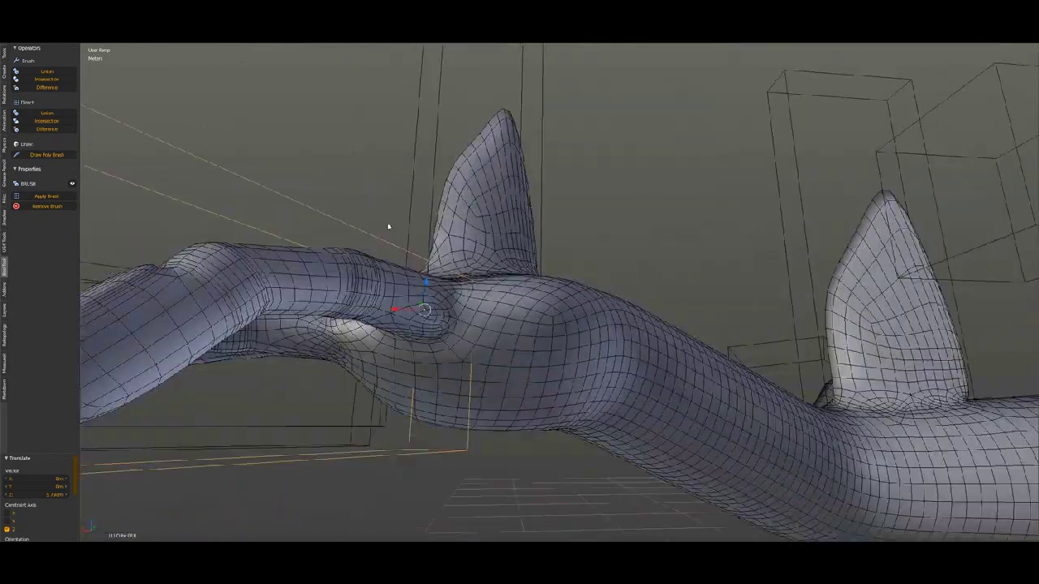
Move the sphere brush up toward the creature's body.
{"action": "scroll", "coordinate": [536, 294], "scroll_direction": "down", "scroll_amount": 3}
{"action": "scroll", "coordinate": [536, 295], "scroll_direction": "down", "scroll_amount": 2}
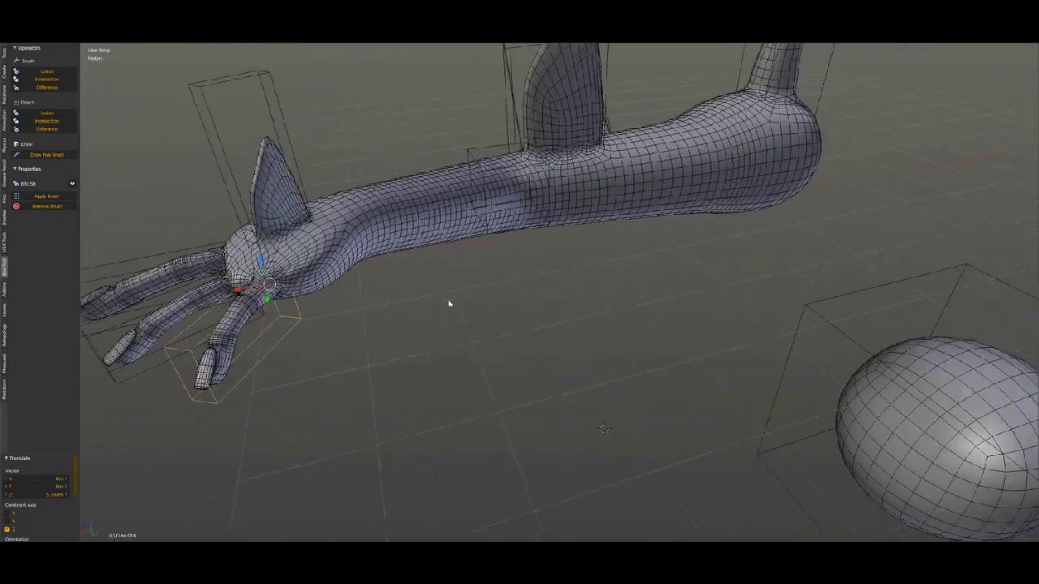
{"action": "middle_click_drag", "start_coordinate": [449, 302], "coordinate": [614, 347]}
{"action": "scroll", "coordinate": [662, 367], "scroll_direction": "up", "scroll_amount": 2}
{"action": "mouse_move", "coordinate": [691, 373]}
{"action": "left_mouse_down"}
{"action": "mouse_move", "coordinate": [566, 207]}
{"action": "mouse_move", "coordinate": [565, 154]}
{"action": "left_mouse_up"}
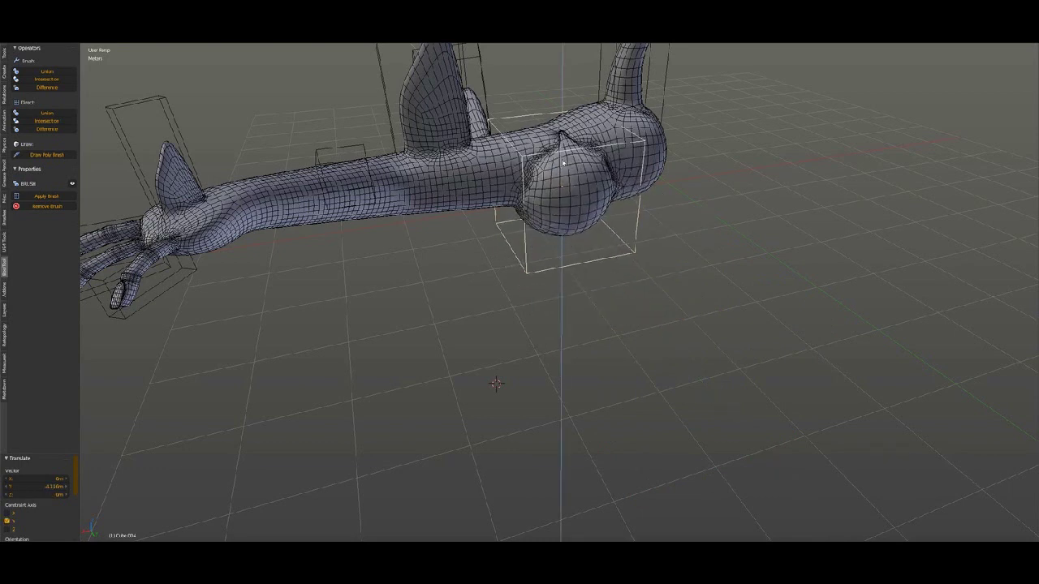
Raise the sphere brush into the body's underside and fine-tune its height.
{"action": "middle_click_drag", "start_coordinate": [566, 154], "coordinate": [564, 266]}
{"action": "left_click_drag", "start_coordinate": [565, 272], "coordinate": [567, 253]}
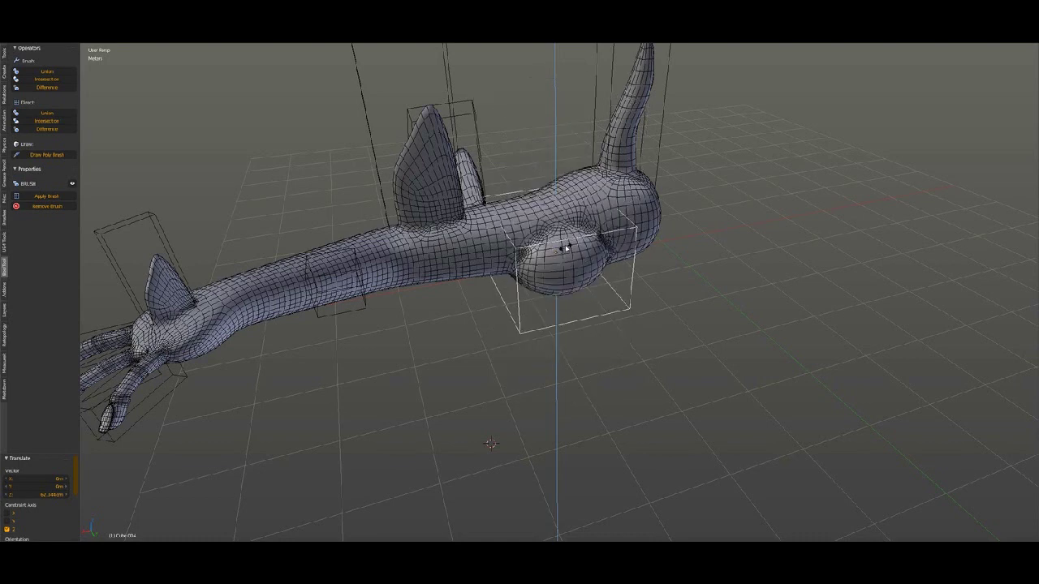
{"action": "key", "text": "s"}
{"action": "left_click", "coordinate": [560, 241]}
{"action": "scroll", "coordinate": [559, 241], "scroll_direction": "up", "scroll_amount": 2}
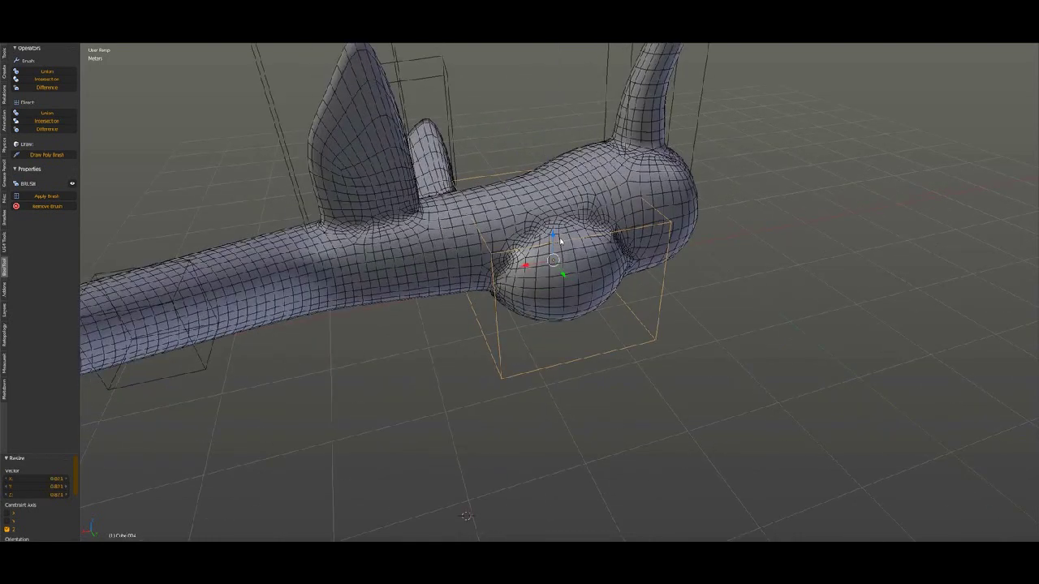
{"action": "mouse_move", "coordinate": [555, 237]}
{"action": "left_mouse_down"}
{"action": "mouse_move", "coordinate": [574, 256]}
{"action": "mouse_move", "coordinate": [470, 273]}
{"action": "mouse_move", "coordinate": [479, 278]}
{"action": "left_mouse_up"}
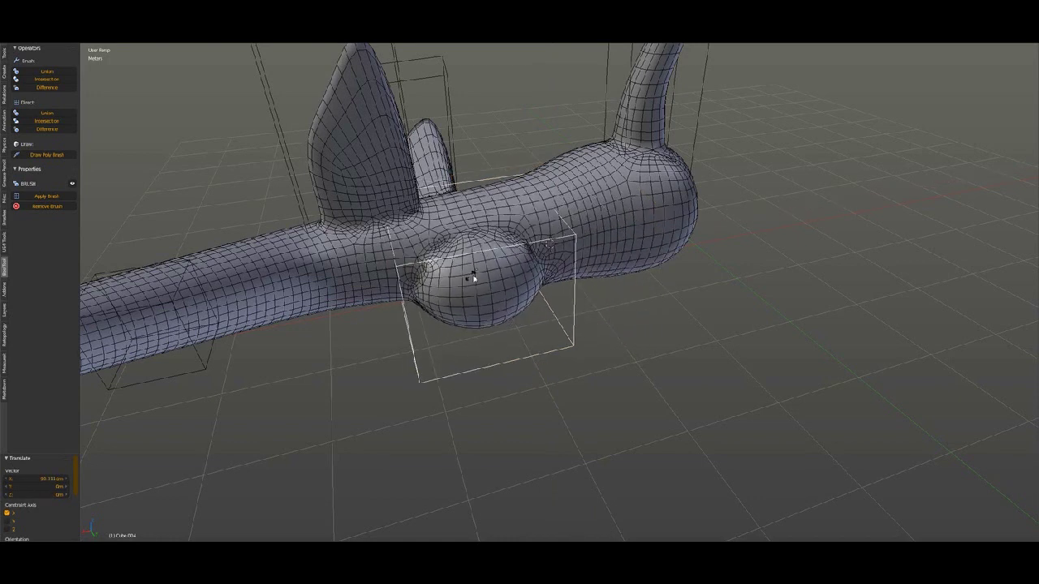
Enlarge the sphere, stretch it along X and flatten it along Z into a belly.
{"action": "key", "text": "s"}
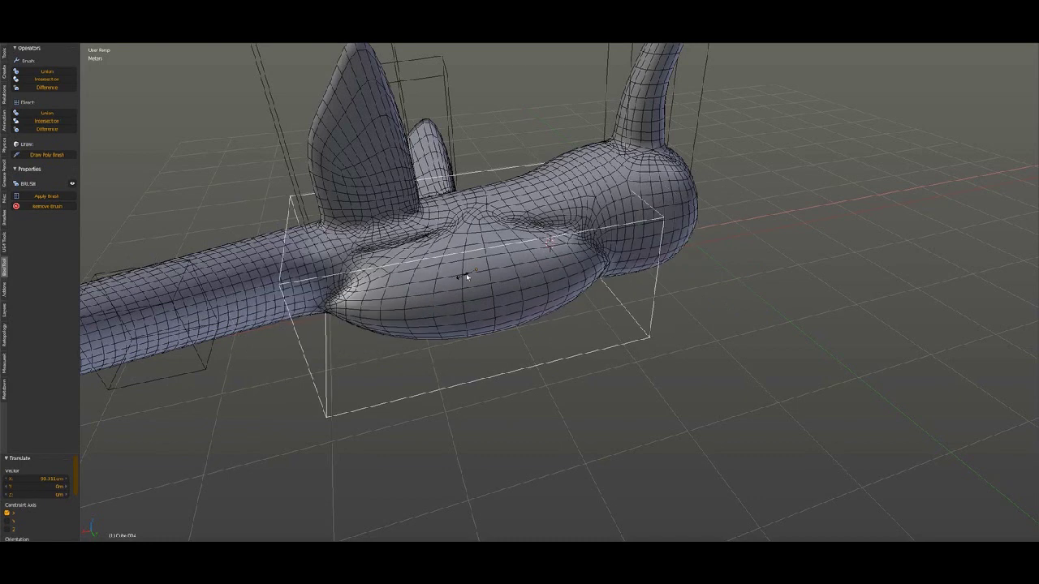
{"action": "key", "text": "x"}
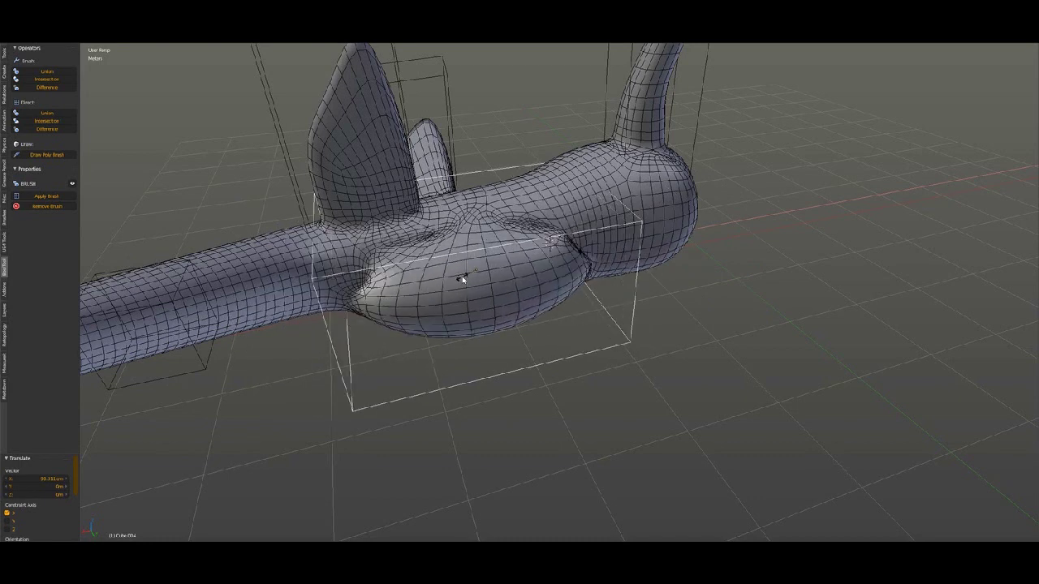
{"action": "left_click", "coordinate": [461, 278]}
{"action": "middle_click_drag", "start_coordinate": [461, 278], "coordinate": [494, 258]}
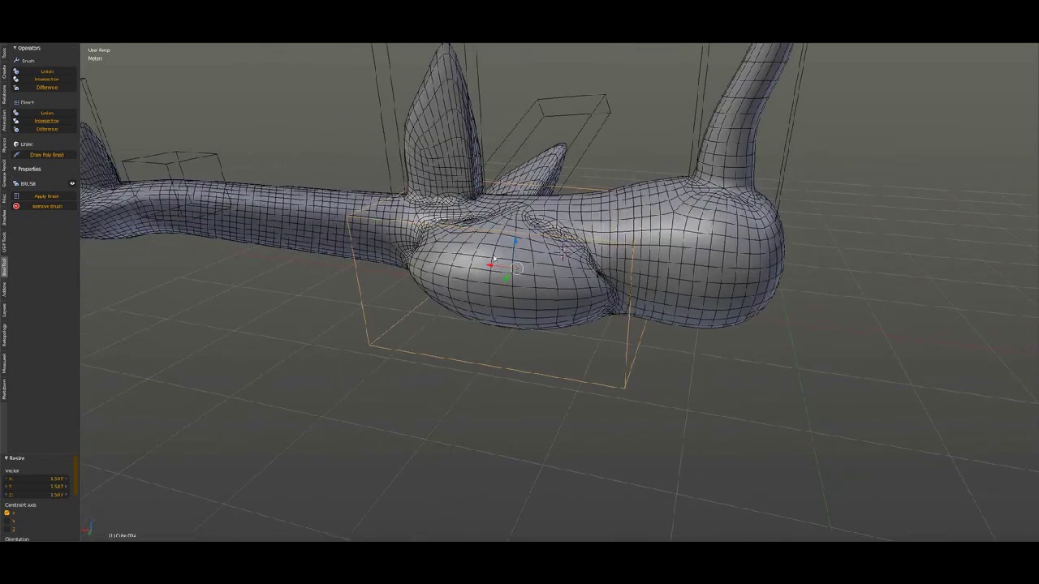
{"action": "key", "text": "s"}
{"action": "key", "text": "z"}
{"action": "left_click", "coordinate": [495, 268]}
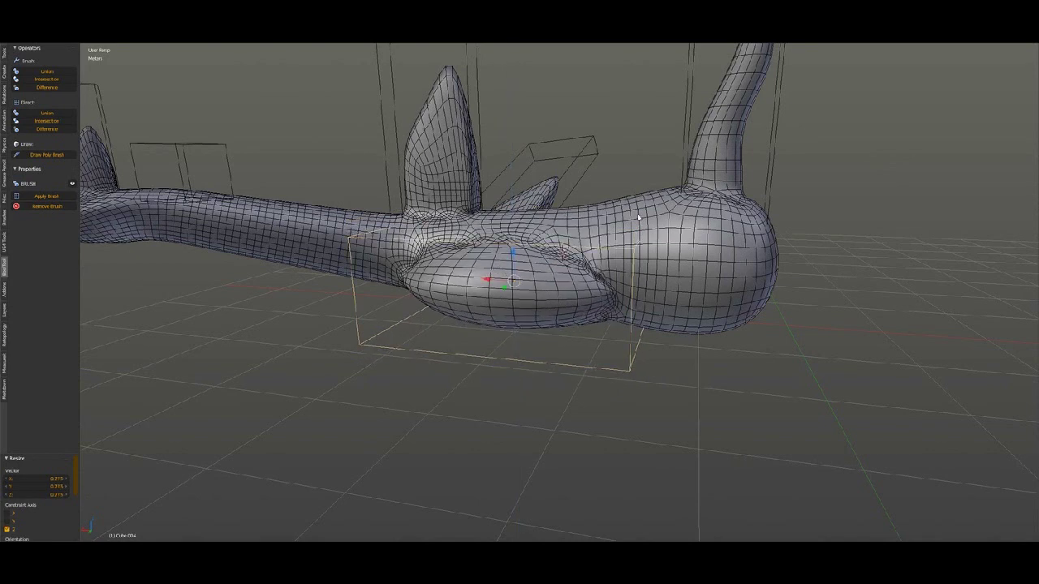
Select the main creature body, then reselect the belly brush.
{"action": "right_click", "coordinate": [389, 260]}
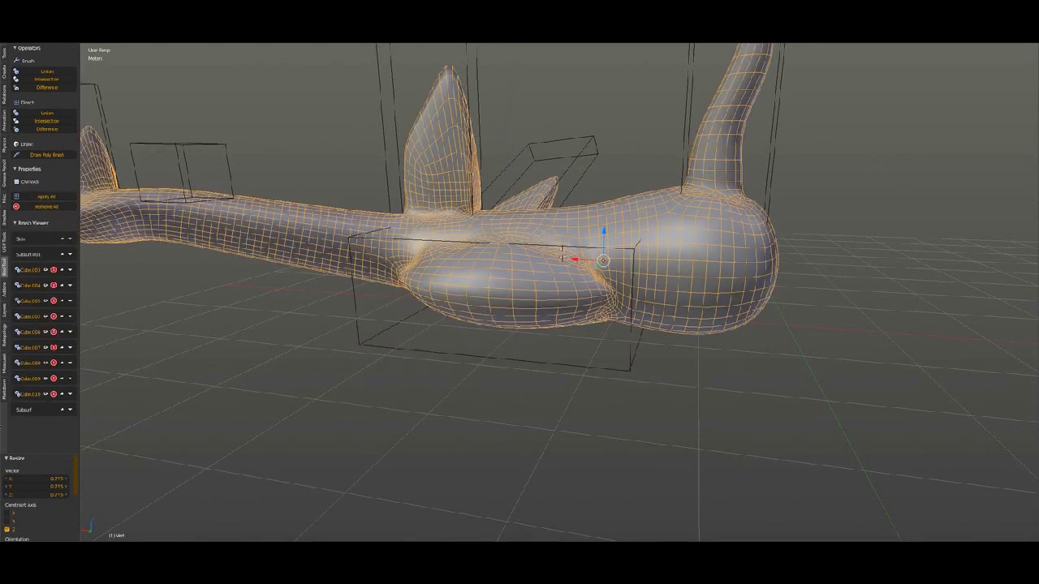
{"action": "mouse_move", "coordinate": [563, 256]}
{"action": "middle_mouse_down"}
{"action": "mouse_move", "coordinate": [505, 371]}
{"action": "mouse_move", "coordinate": [538, 376]}
{"action": "mouse_move", "coordinate": [529, 343]}
{"action": "mouse_move", "coordinate": [482, 310]}
{"action": "middle_mouse_up"}
{"action": "right_click", "coordinate": [507, 380]}
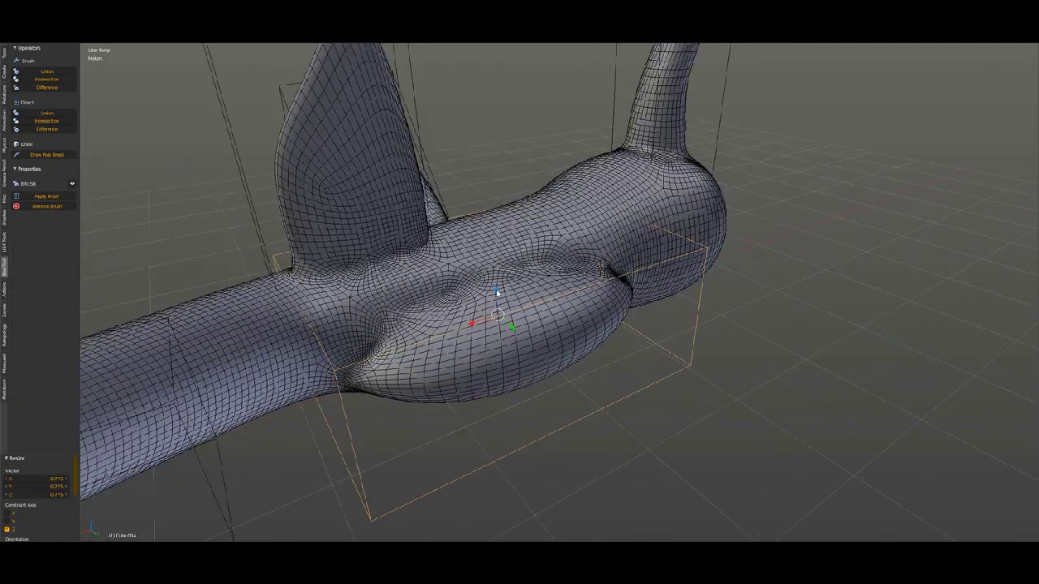